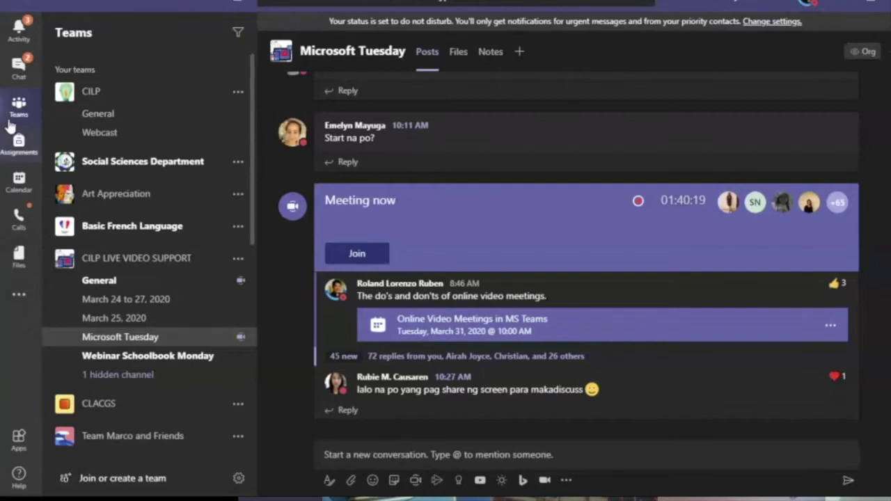
{"action": "left_click", "coordinate": [75, 70]}
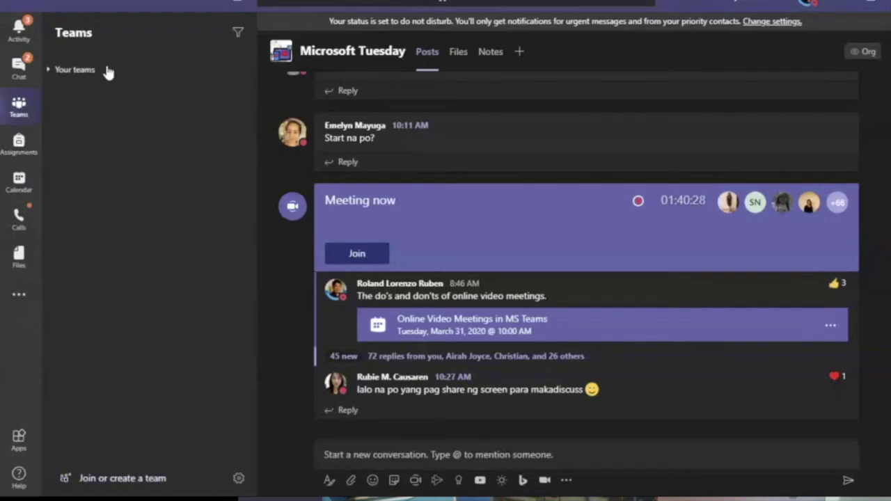
{"action": "left_click", "coordinate": [70, 70]}
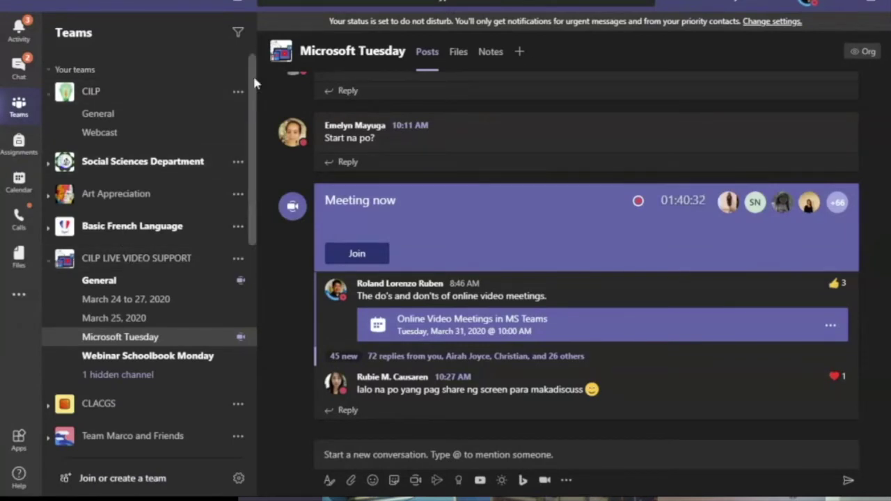
{"action": "left_click_drag", "start_coordinate": [249, 87], "coordinate": [246, 248]}
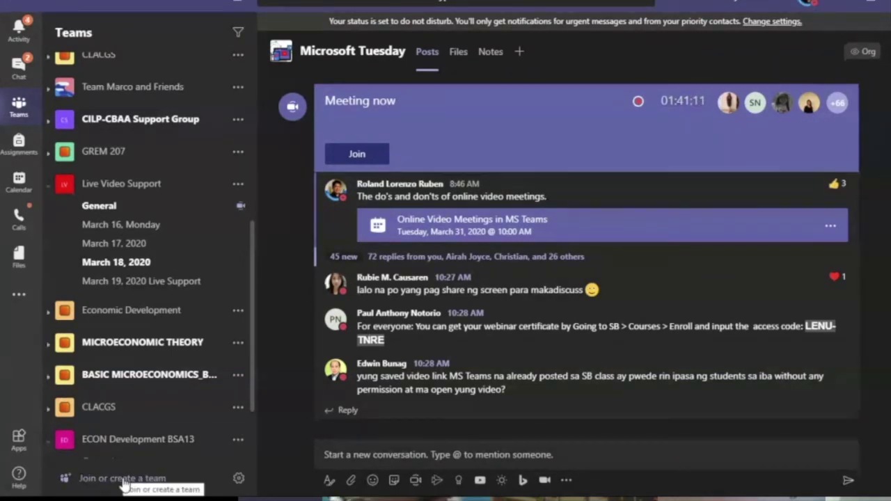
Create a Class team named "Astrology" with the description left blank and proceed to adding people.
{"action": "left_click", "coordinate": [123, 479]}
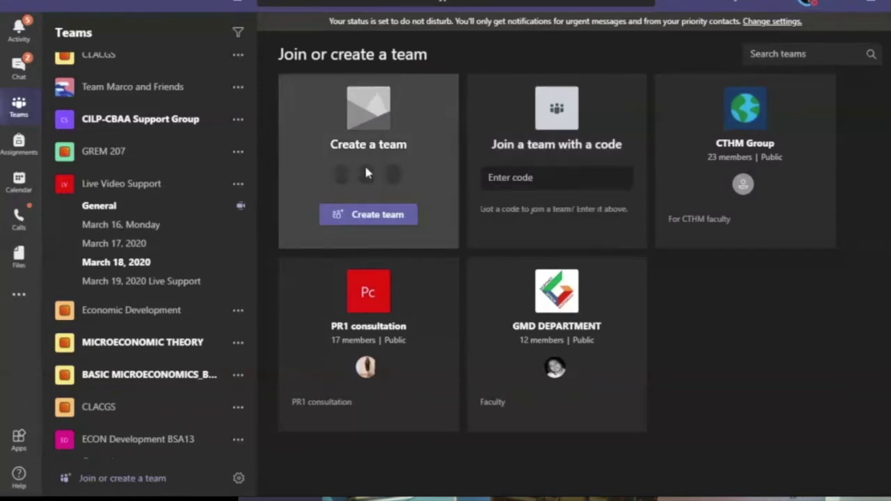
{"action": "left_click", "coordinate": [369, 220]}
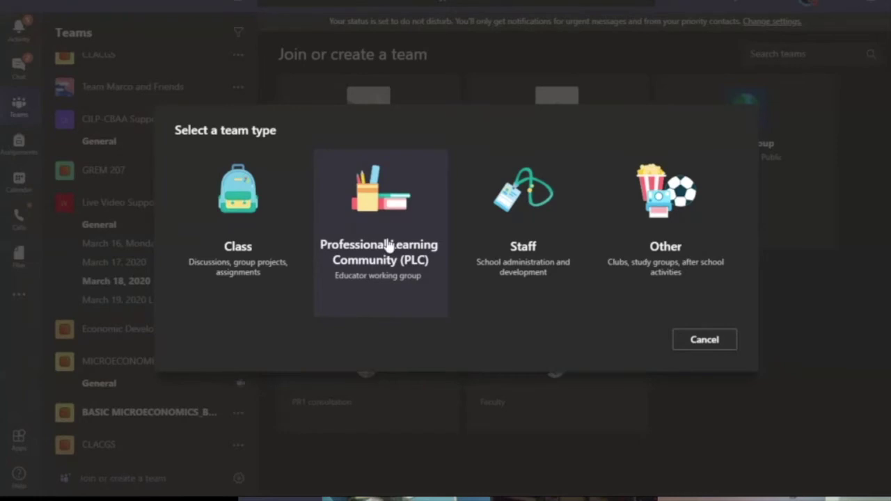
{"action": "left_click", "coordinate": [227, 249]}
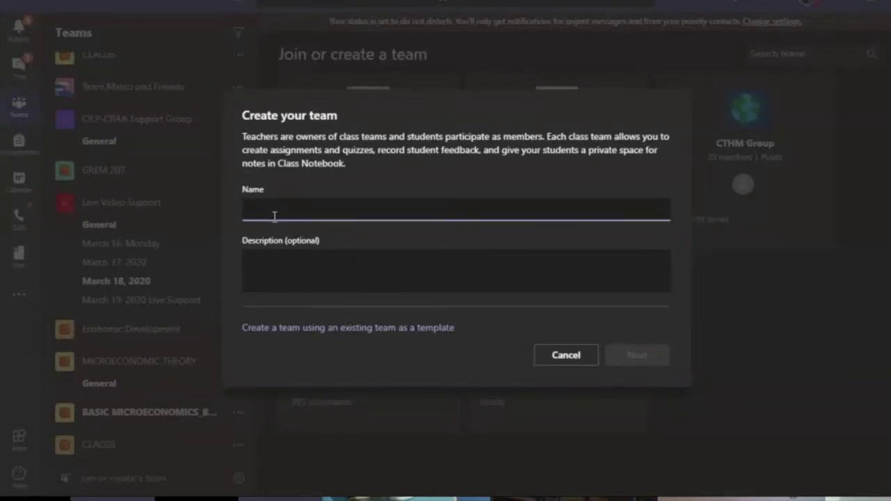
{"action": "type", "text": "Astrology"}
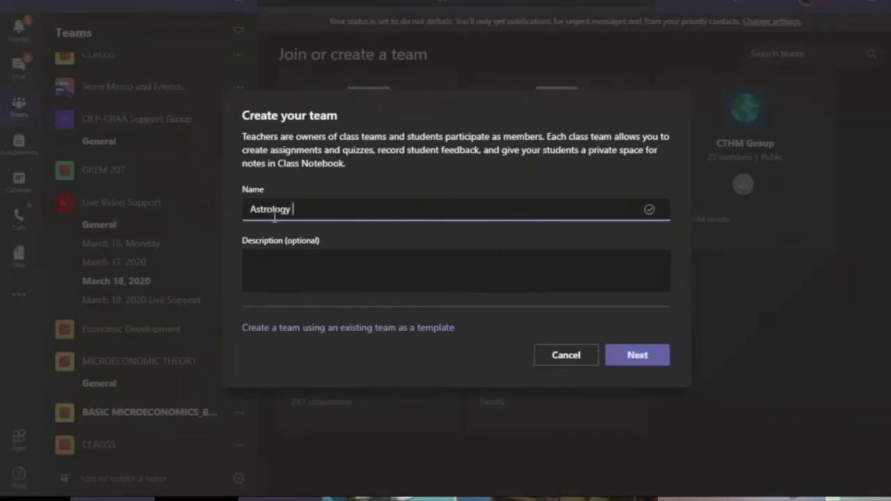
{"action": "left_click", "coordinate": [301, 268]}
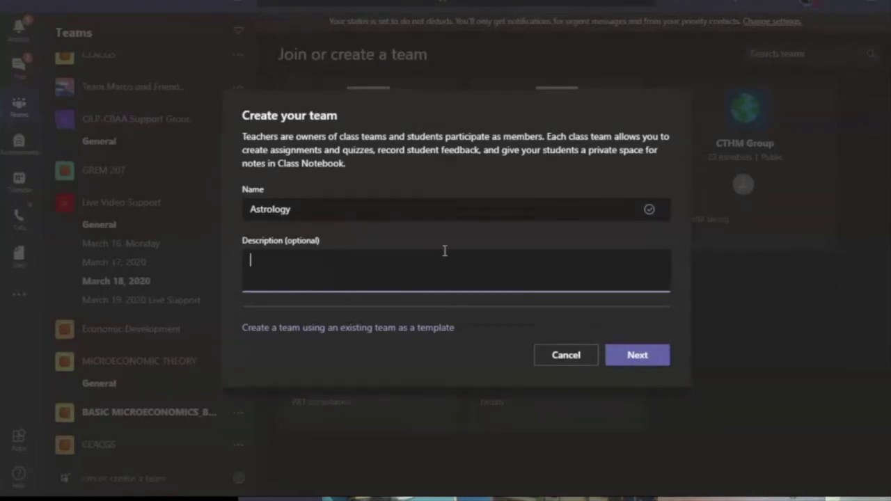
{"action": "left_click", "coordinate": [637, 356]}
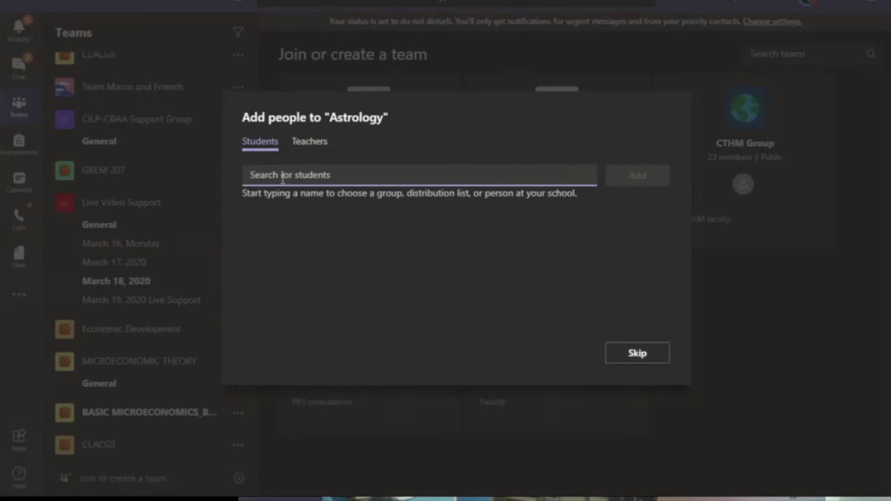
Search for students to add by first name, and clear the search without adding anyone.
{"action": "type", "text": "Paul"}
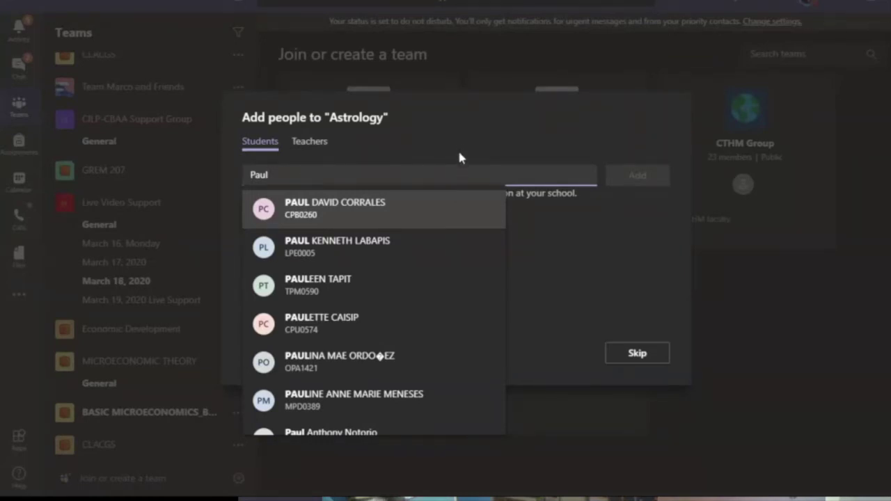
{"action": "left_click", "coordinate": [459, 150]}
{"action": "left_click", "coordinate": [292, 177]}
{"action": "key", "text": "BackSpace"}
{"action": "key", "text": "BackSpace"}
{"action": "key", "text": "BackSpace"}
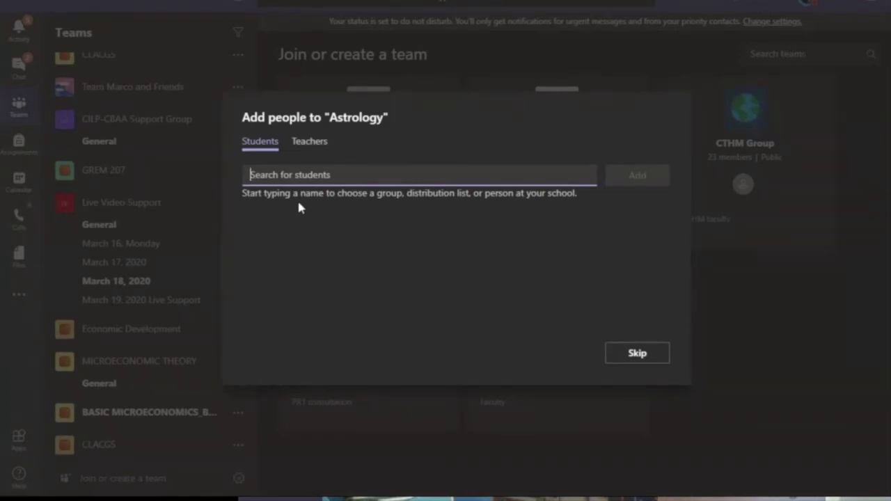
Search for teachers to add using two partial names, and clear the search without adding anyone.
{"action": "left_click", "coordinate": [304, 144]}
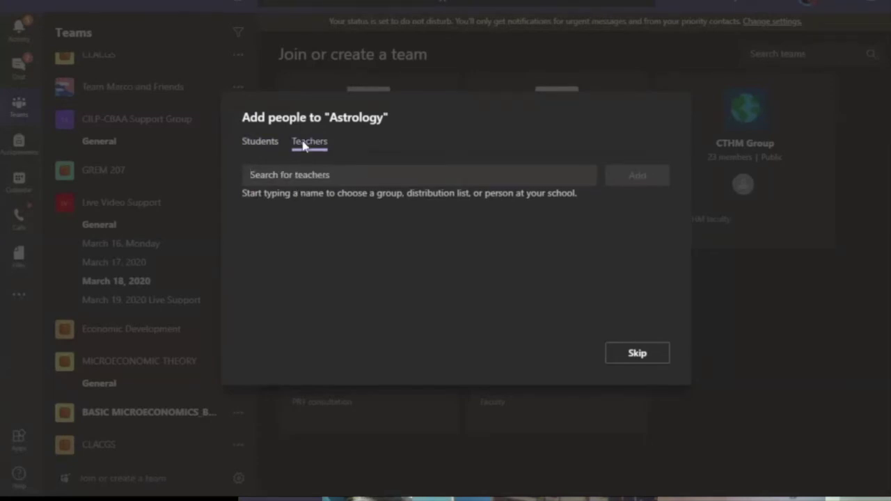
{"action": "left_click", "coordinate": [325, 178]}
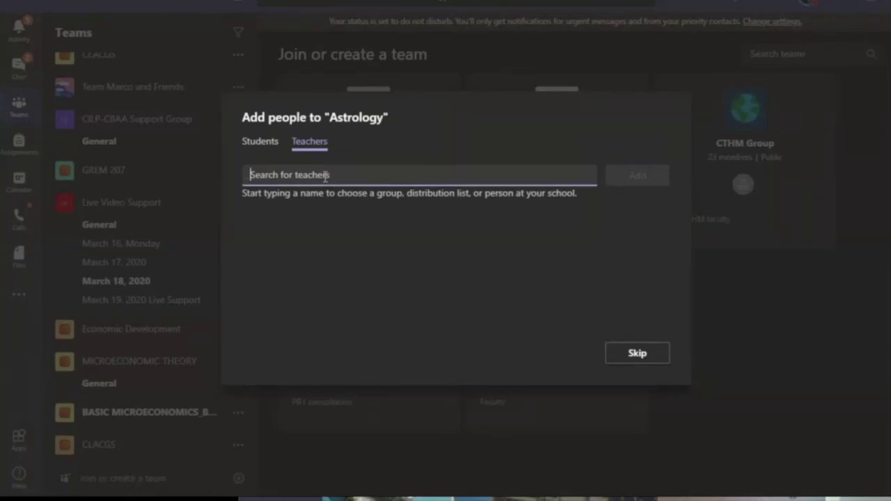
{"action": "type", "text": "pua"}
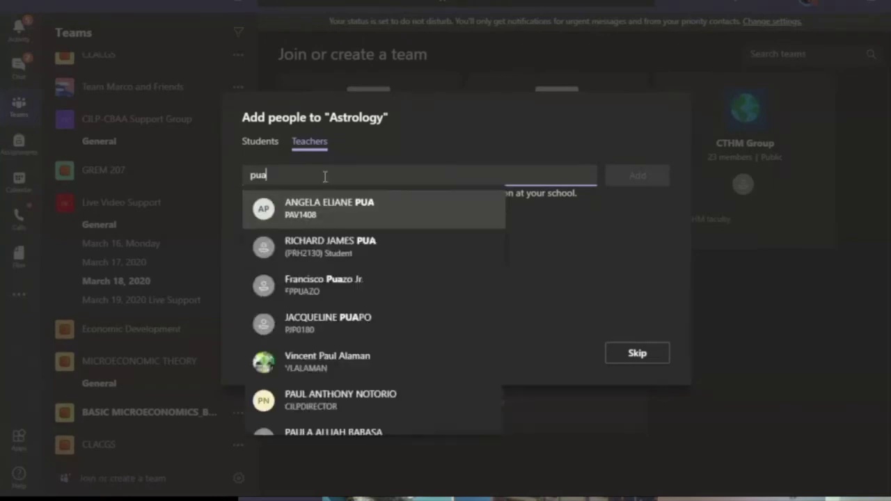
{"action": "key", "text": "BackSpace"}
{"action": "key", "text": "BackSpace"}
{"action": "type", "text": "jen"}
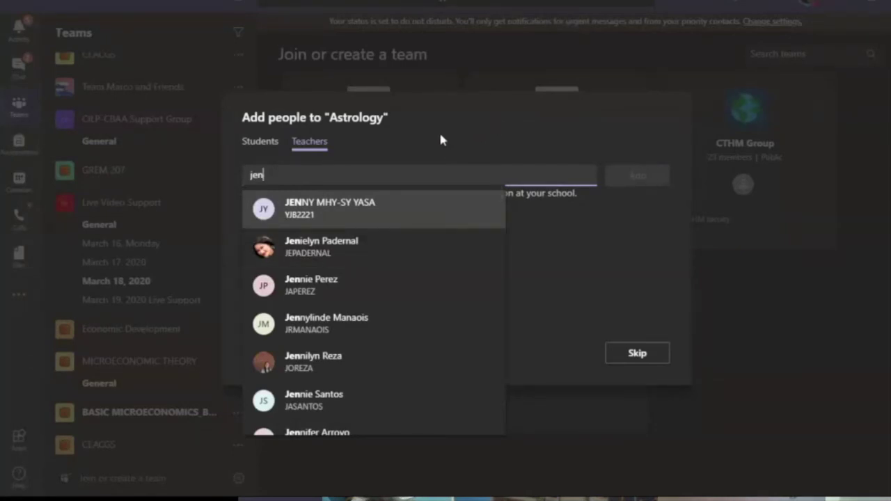
{"action": "left_click", "coordinate": [369, 160]}
{"action": "left_click_drag", "start_coordinate": [271, 171], "coordinate": [248, 174]}
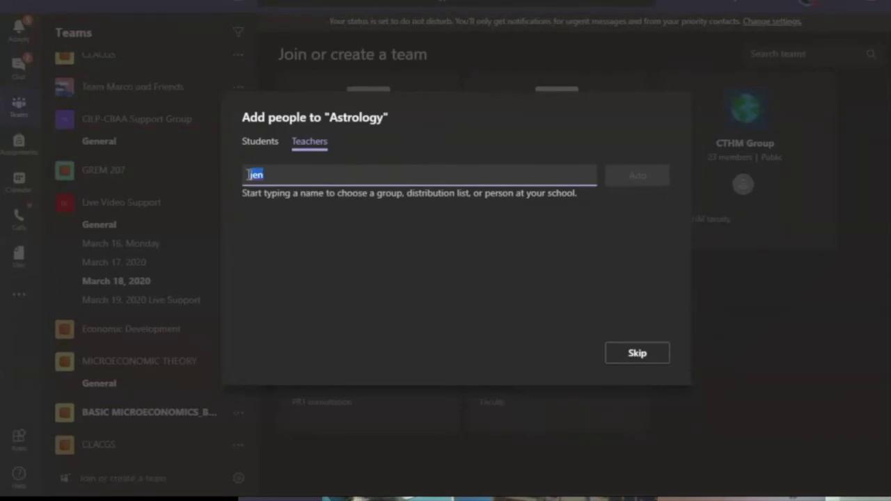
{"action": "key", "text": "BackSpace"}
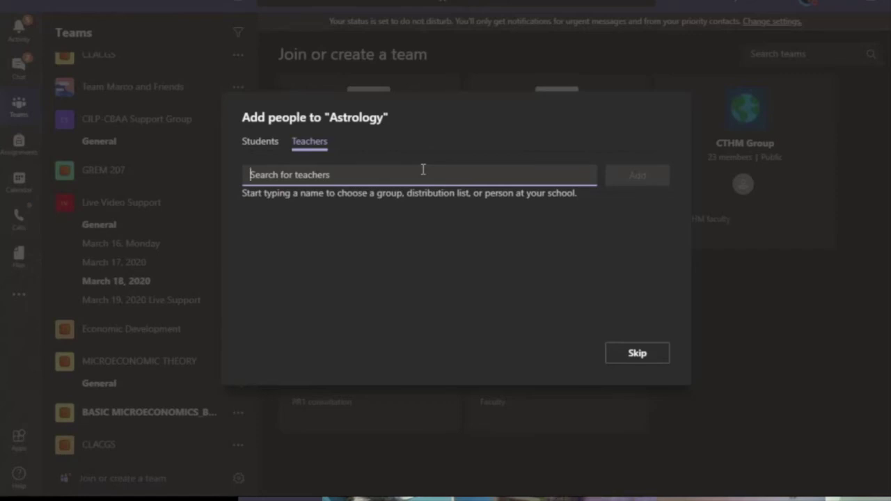
Skip adding people to the new team and open the management page of the Astrology team.
{"action": "left_click", "coordinate": [637, 361]}
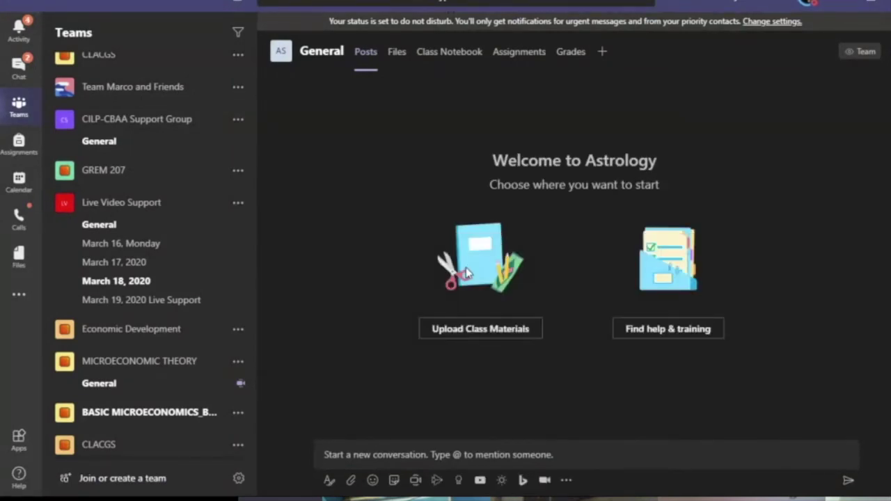
{"action": "scroll", "coordinate": [154, 363], "scroll_direction": "down", "scroll_amount": 3}
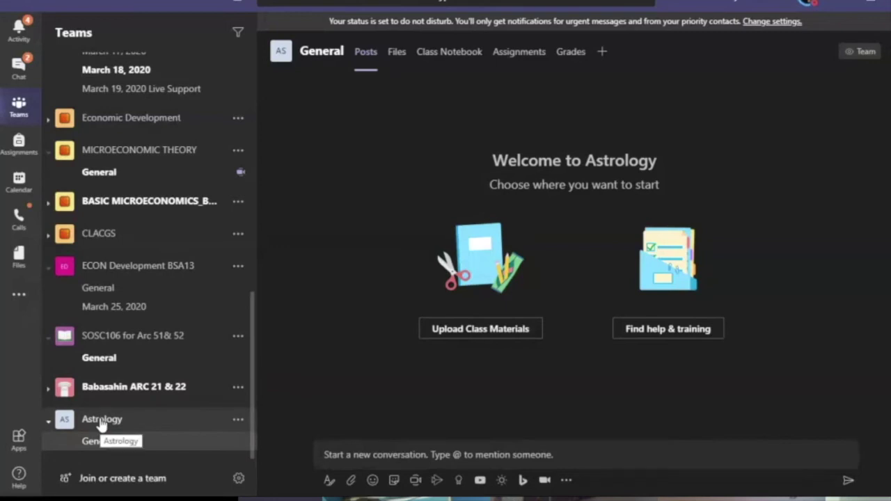
{"action": "left_click", "coordinate": [238, 420]}
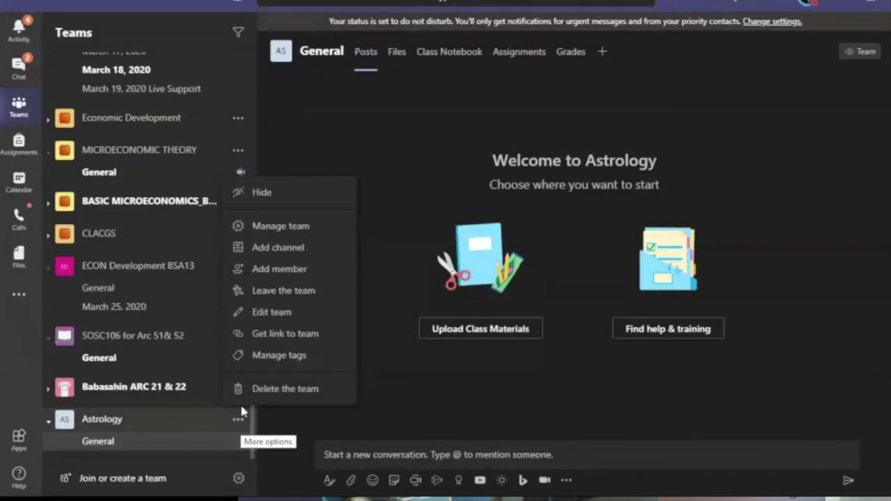
{"action": "left_click", "coordinate": [264, 232]}
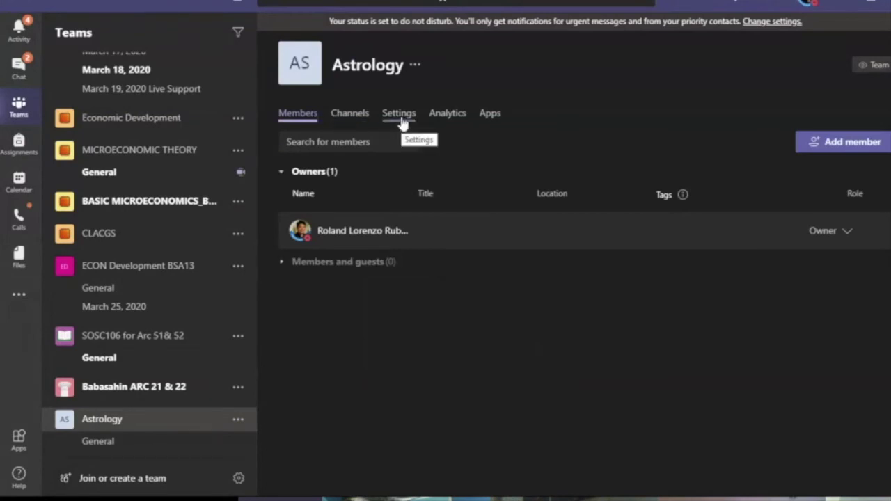
Generate a team code in the Astrology team's settings so people can join directly.
{"action": "left_click", "coordinate": [402, 119]}
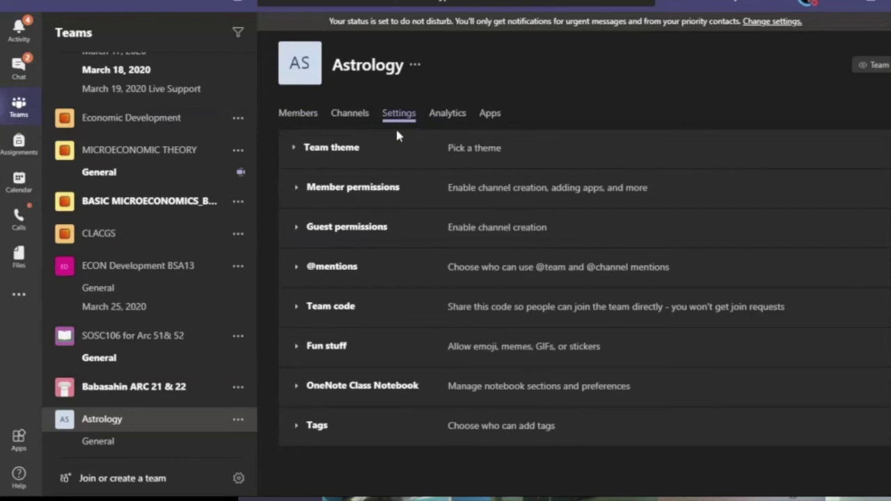
{"action": "left_click", "coordinate": [352, 314]}
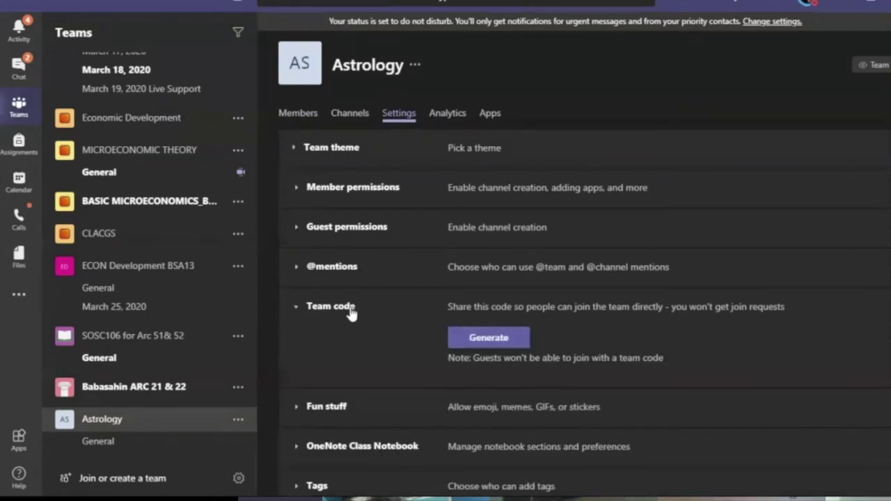
{"action": "left_click", "coordinate": [496, 341]}
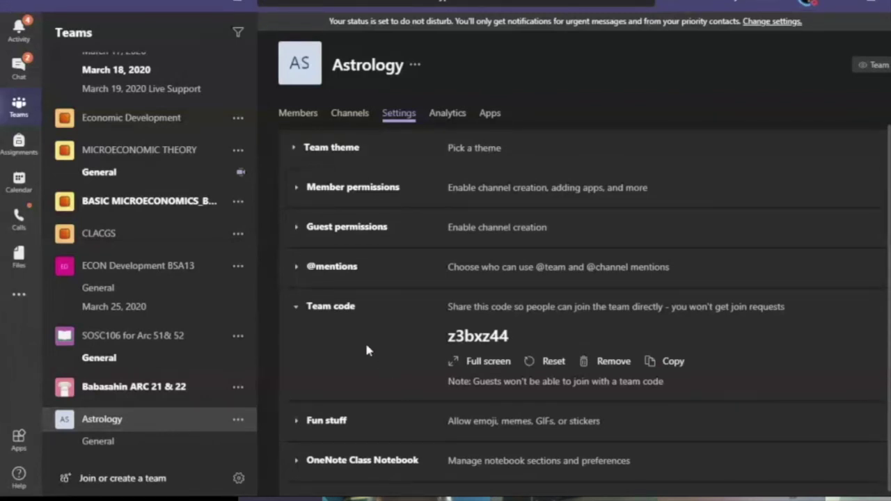
In the Astrology team's theme details, set the grade level to Post-Secondary and the subject to Engineering.
{"action": "left_click", "coordinate": [337, 153]}
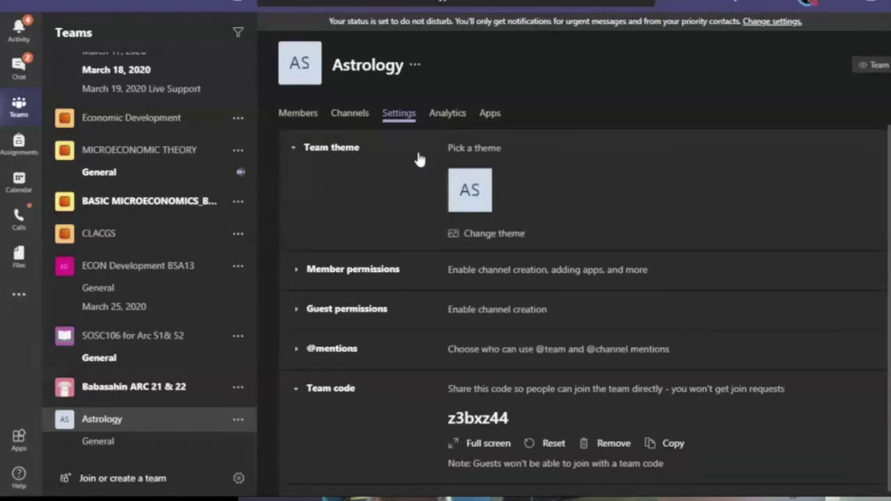
{"action": "left_click", "coordinate": [480, 235]}
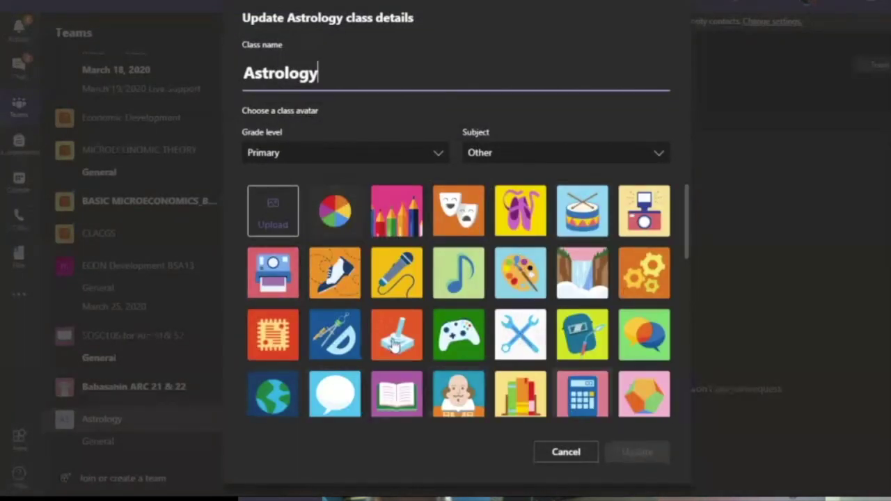
{"action": "left_click", "coordinate": [435, 155]}
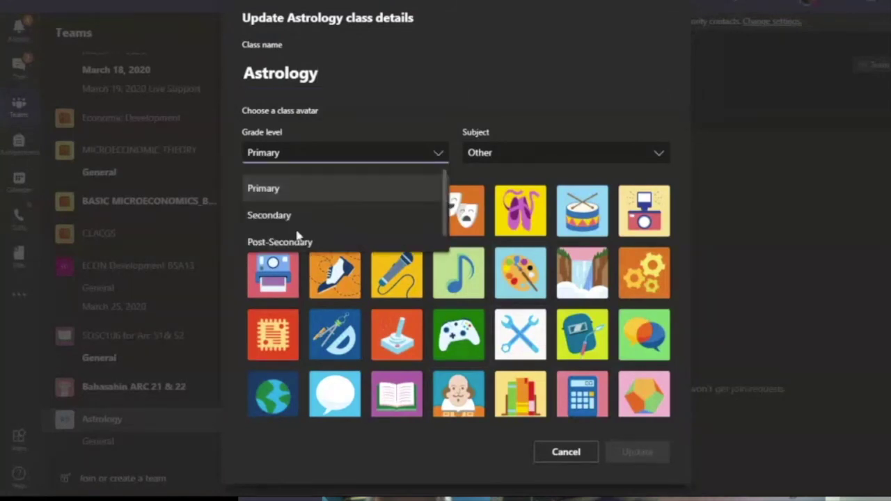
{"action": "left_click", "coordinate": [296, 241]}
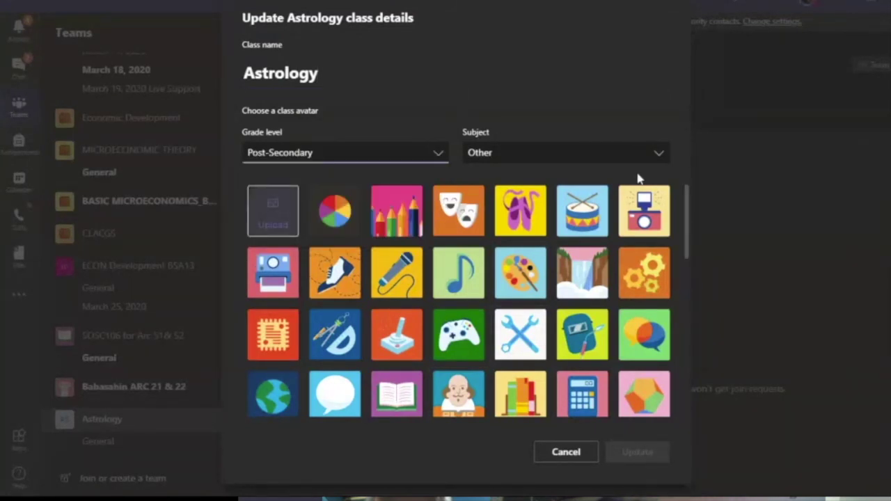
{"action": "left_click", "coordinate": [655, 159]}
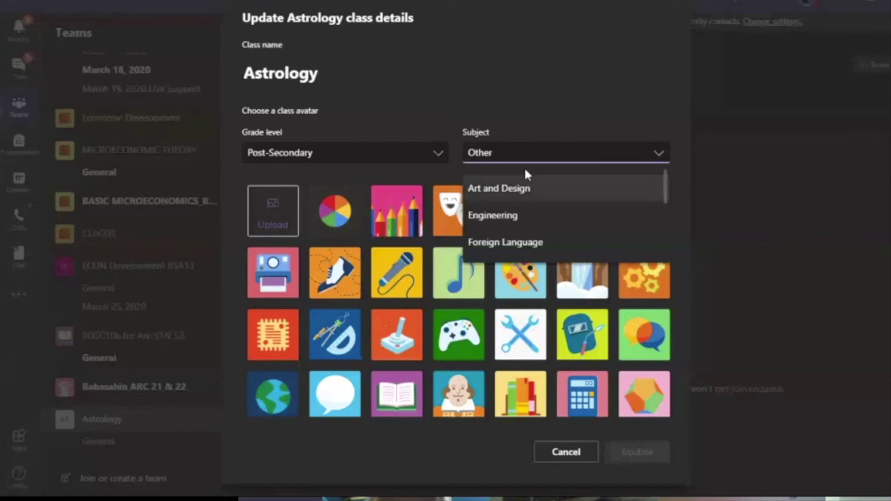
{"action": "left_click", "coordinate": [500, 219]}
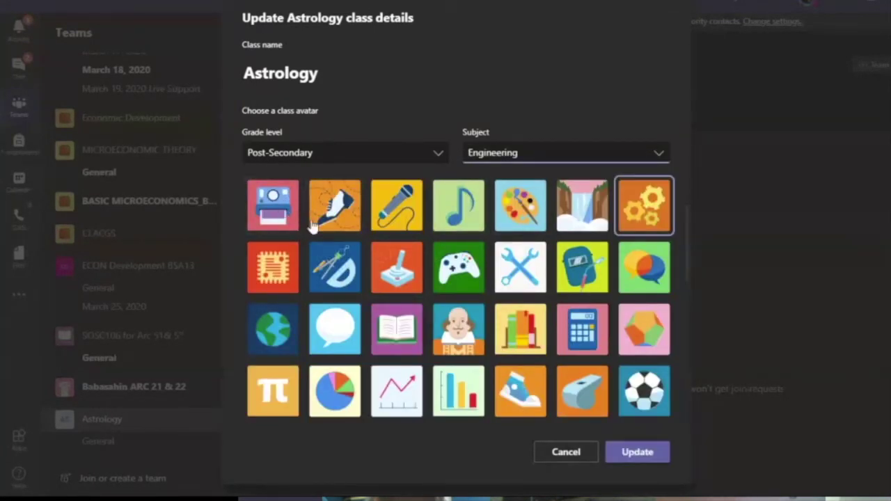
Choose the drum picture as the Astrology class avatar and save the updated class details.
{"action": "scroll", "coordinate": [690, 225], "scroll_direction": "up", "scroll_amount": 1}
{"action": "scroll", "coordinate": [690, 229], "scroll_direction": "up", "scroll_amount": 1}
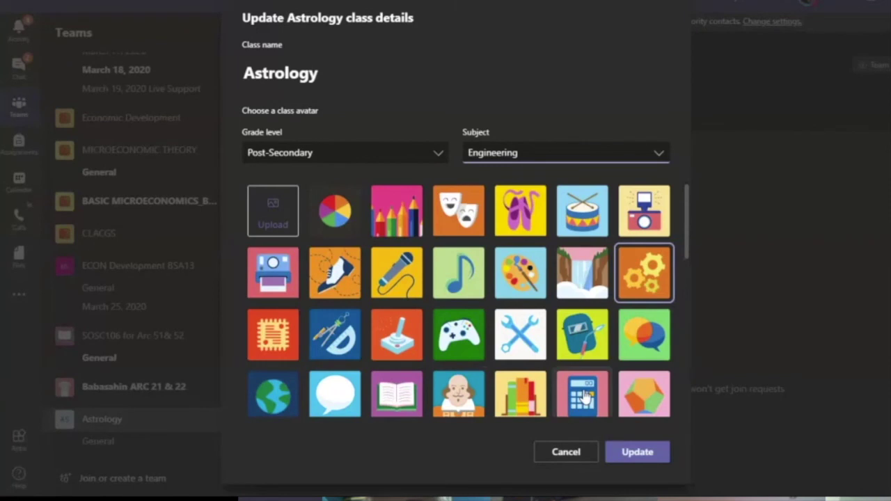
{"action": "left_click", "coordinate": [582, 210]}
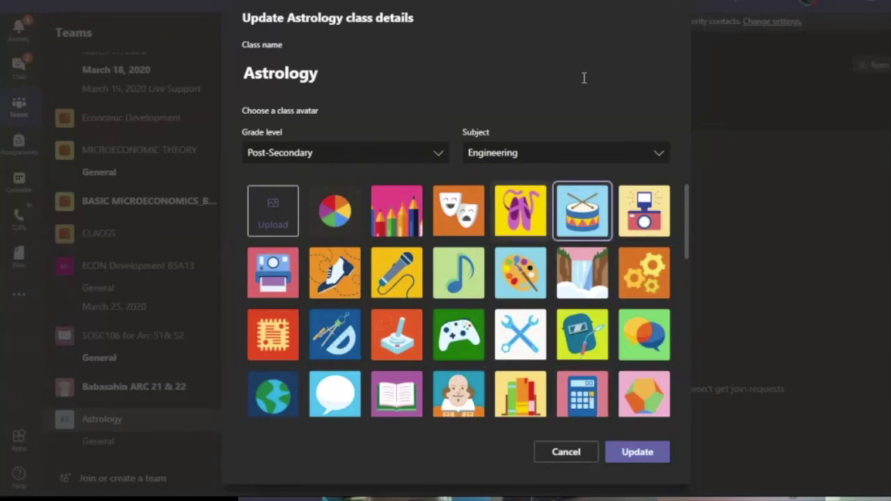
{"action": "left_click", "coordinate": [637, 452]}
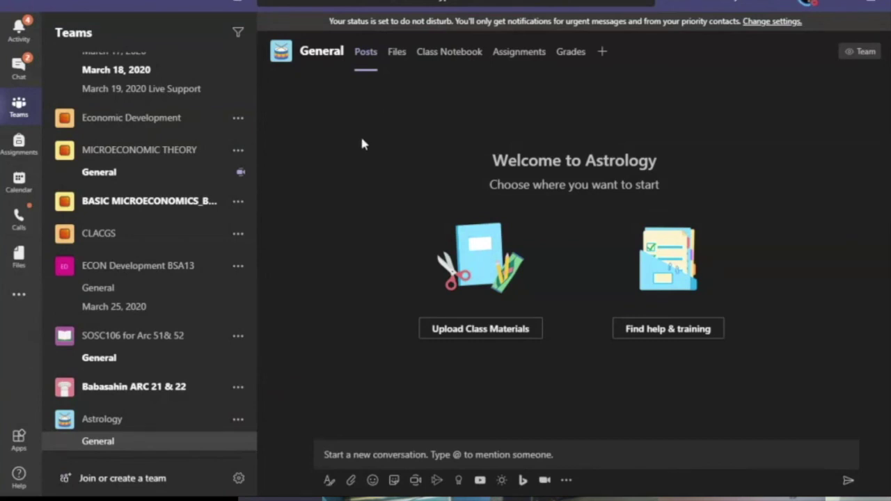
View the files of Astrology's General channel and return to its posts.
{"action": "left_click", "coordinate": [396, 60]}
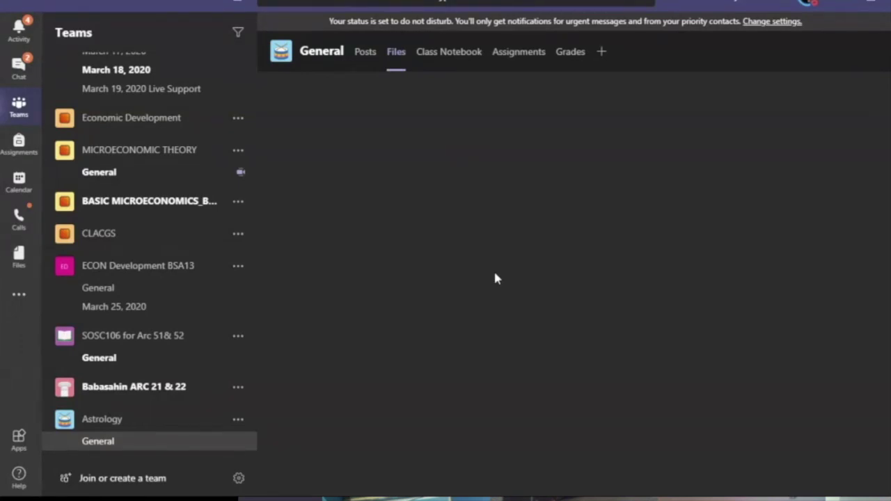
{"action": "left_click", "coordinate": [367, 54]}
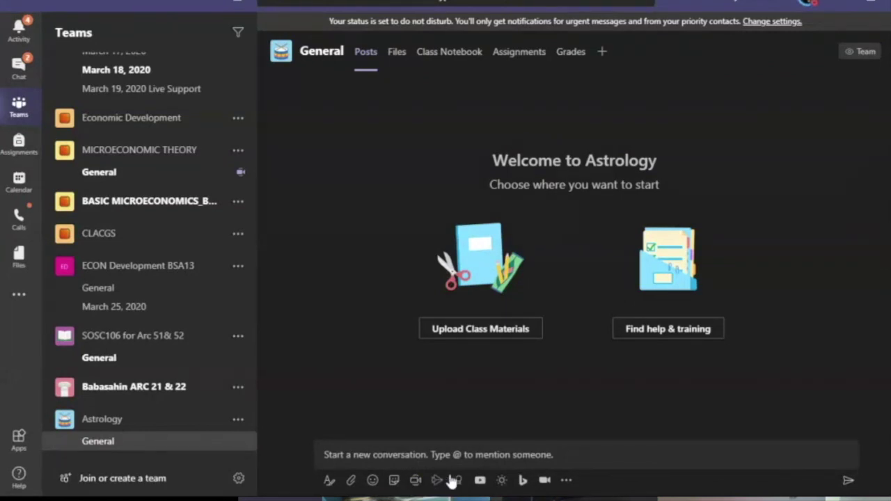
Start scheduling a meeting in Astrology's General channel with the subject "what is astrology?".
{"action": "left_click", "coordinate": [415, 480]}
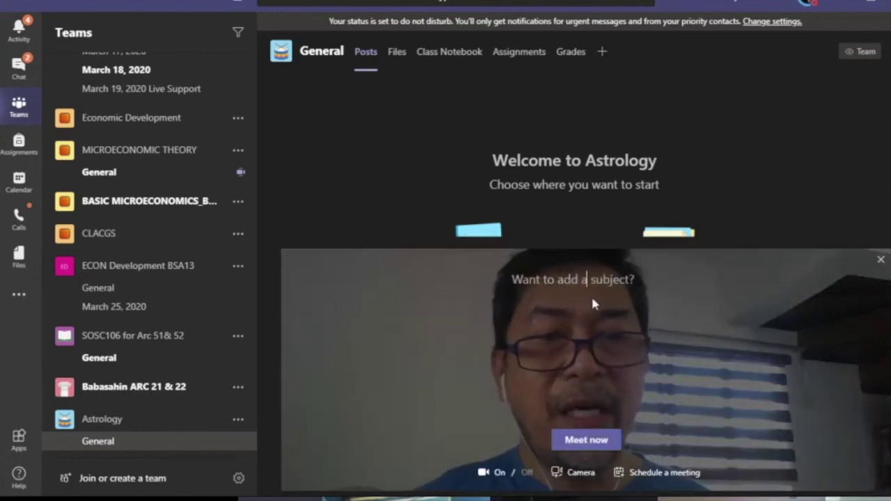
{"action": "left_click", "coordinate": [566, 282]}
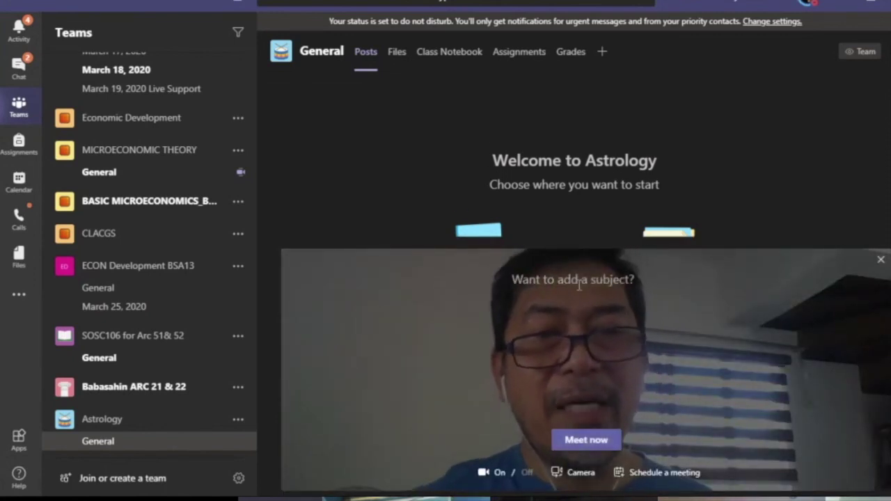
{"action": "type", "text": "What is astr"}
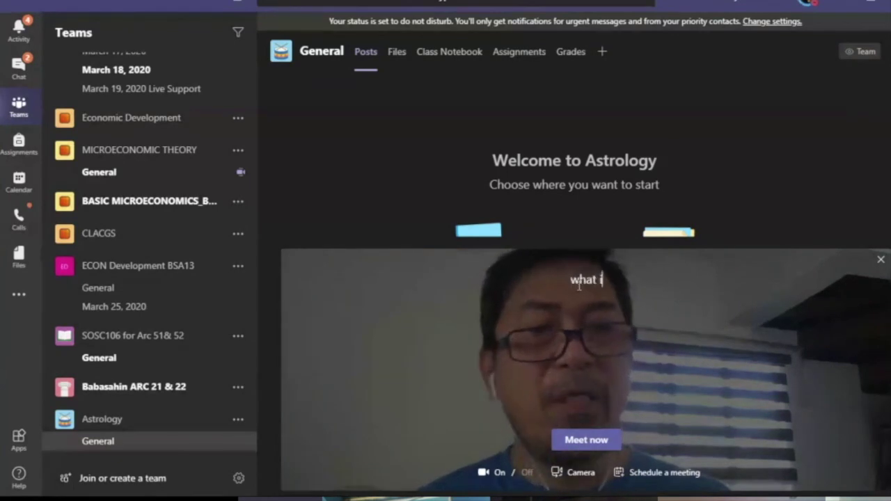
{"action": "type", "text": "ology?"}
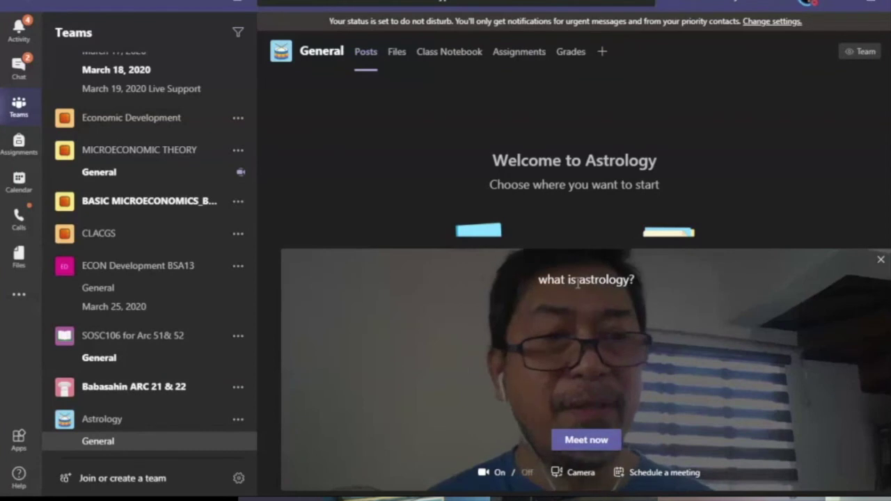
{"action": "left_click", "coordinate": [653, 474]}
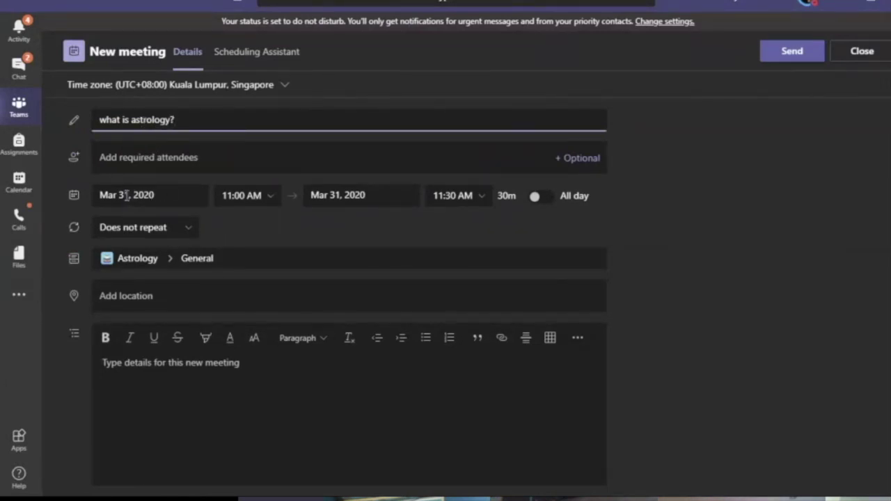
Set the new meeting's start time to 8:00 PM on Mar 31, 2020.
{"action": "left_click", "coordinate": [271, 198]}
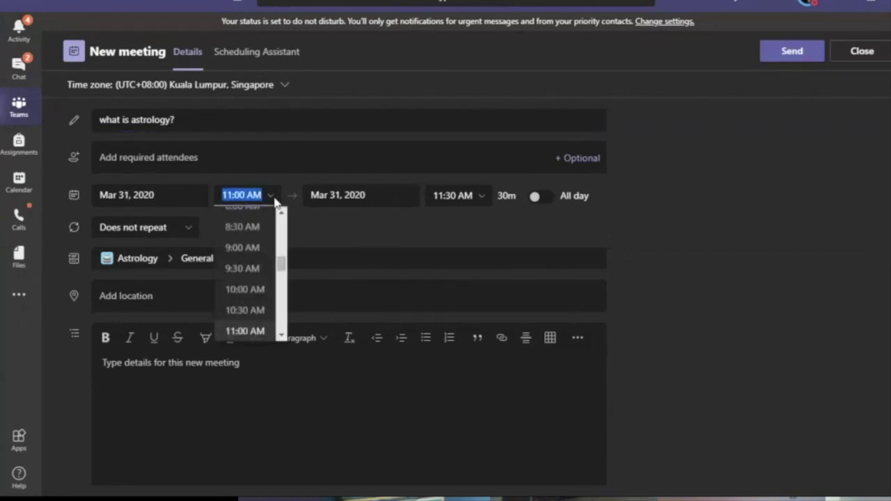
{"action": "left_click_drag", "start_coordinate": [280, 261], "coordinate": [283, 298]}
{"action": "left_click_drag", "start_coordinate": [282, 308], "coordinate": [282, 314]}
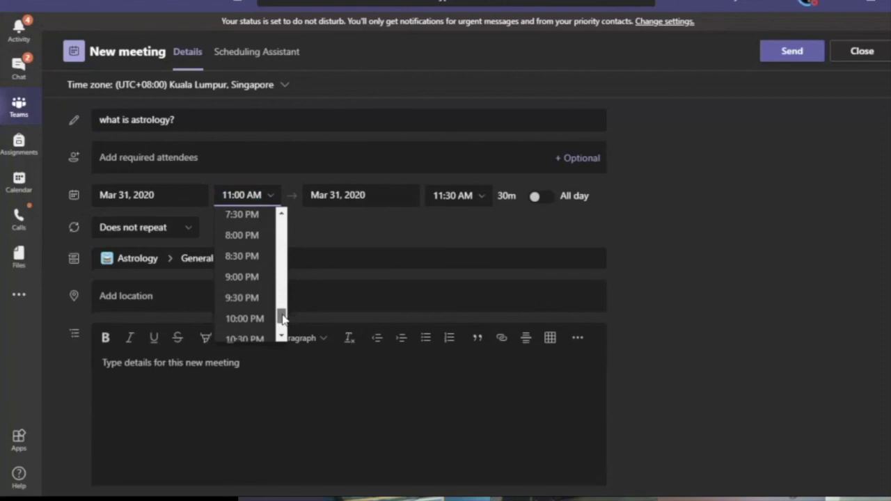
{"action": "left_click", "coordinate": [243, 235]}
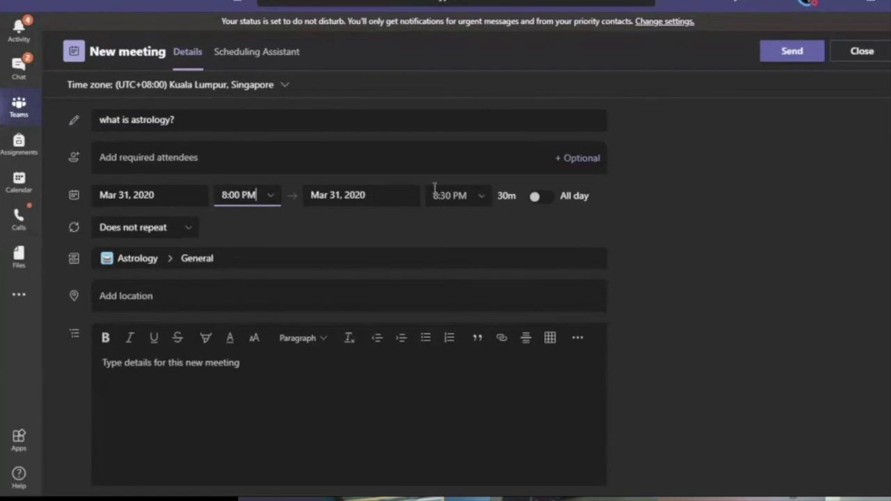
Begin the meeting details with the line "Agenda:".
{"action": "left_click", "coordinate": [139, 368]}
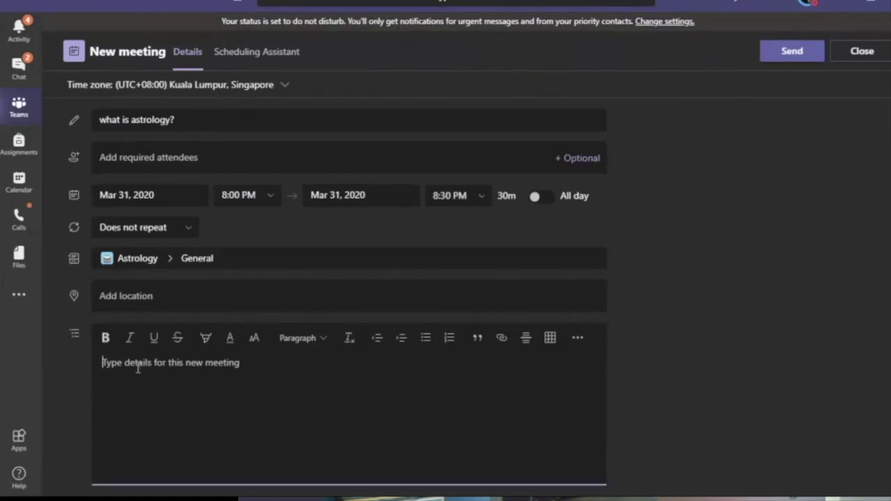
{"action": "type", "text": "Agenda:"}
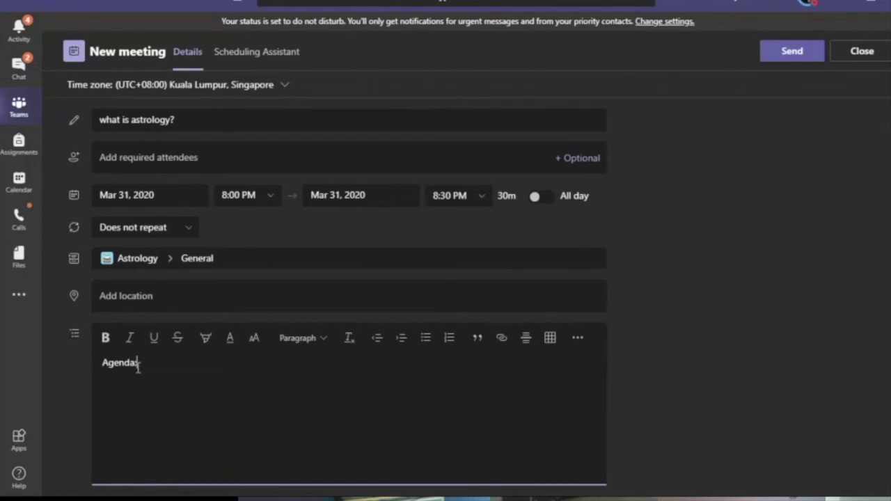
{"action": "key", "text": "Return"}
Make the meeting repeat weekly and send it to Astrology's General channel.
{"action": "left_click", "coordinate": [186, 229]}
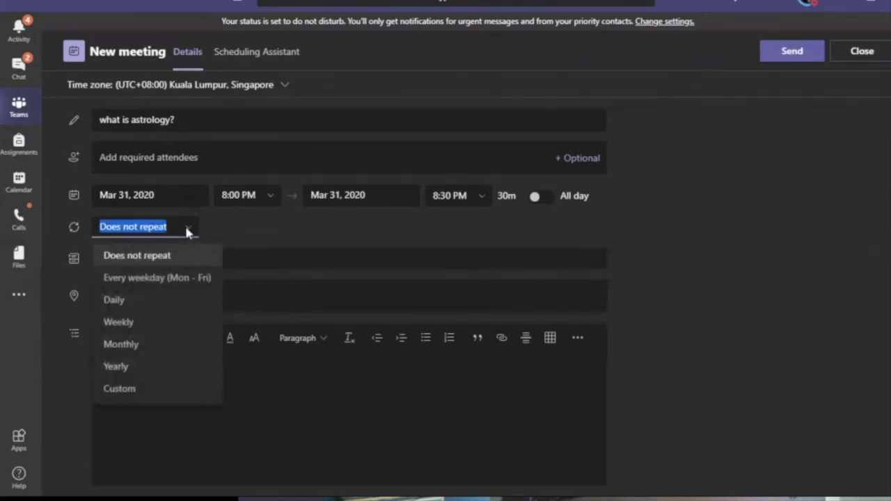
{"action": "left_click", "coordinate": [122, 326]}
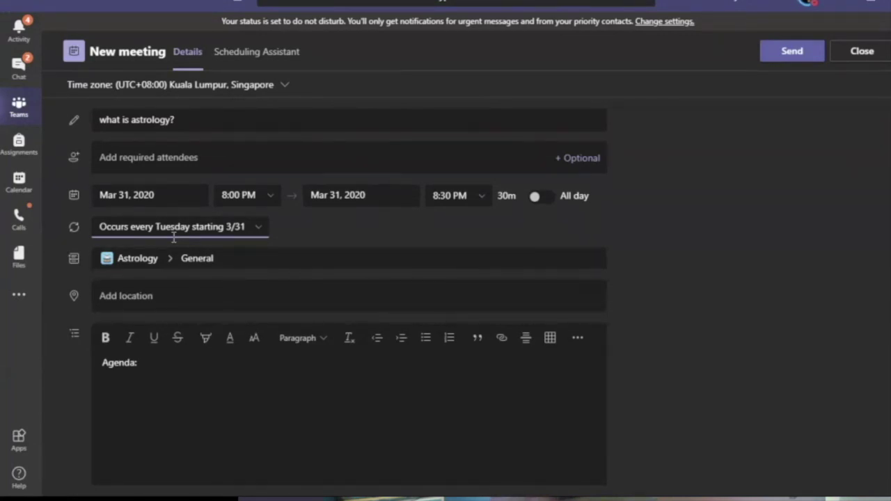
{"action": "left_click", "coordinate": [258, 230]}
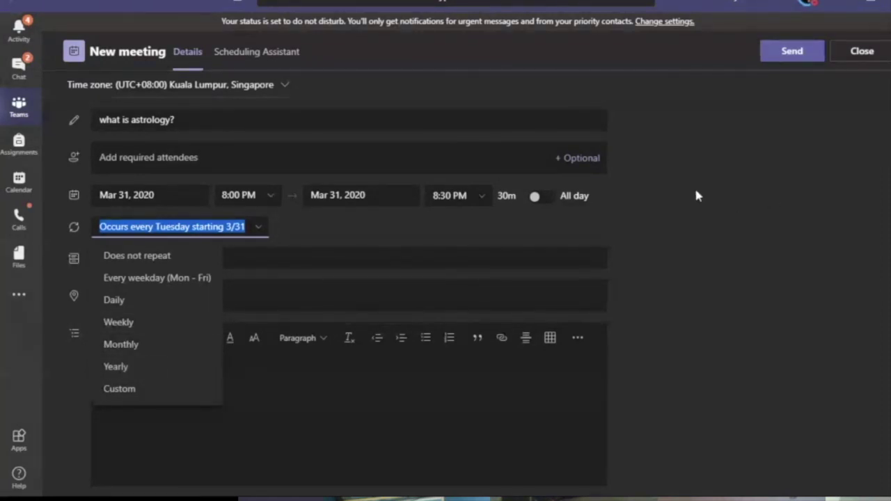
{"action": "left_click", "coordinate": [529, 91]}
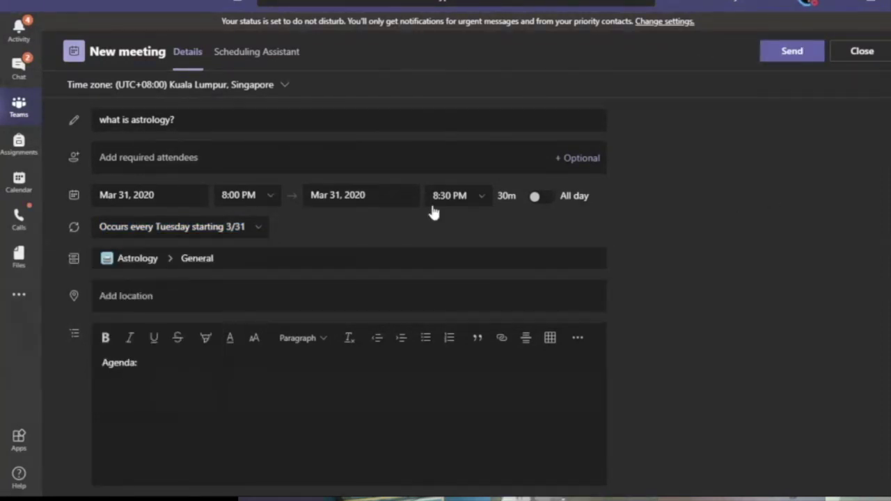
{"action": "left_click", "coordinate": [792, 50]}
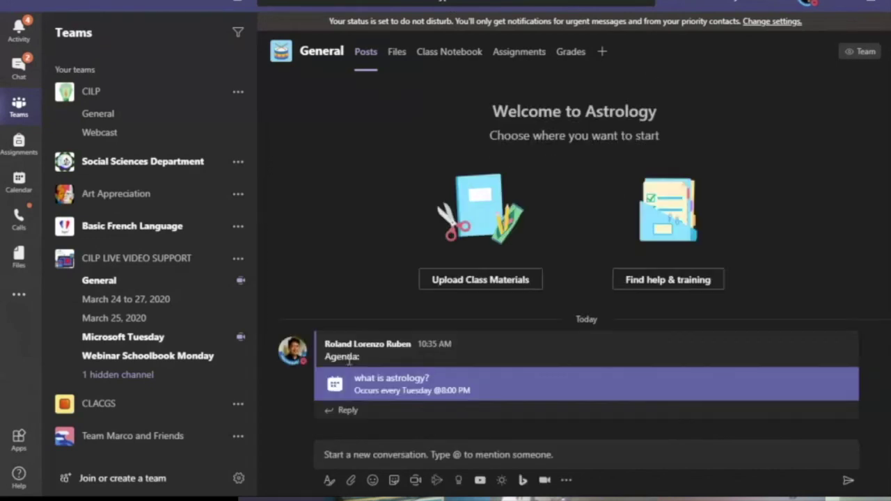